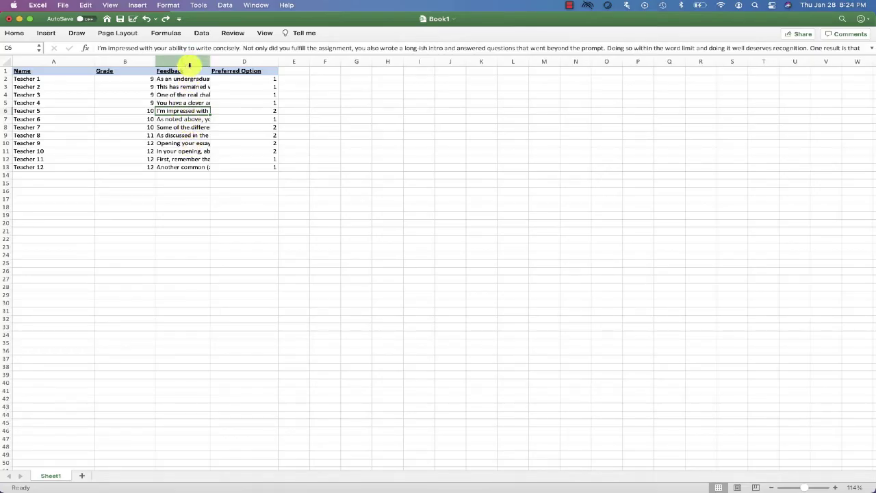
# Read Teacher 1's full feedback in C2, then try widening the Feedback column and undo it
pyautogui.click(185, 79)
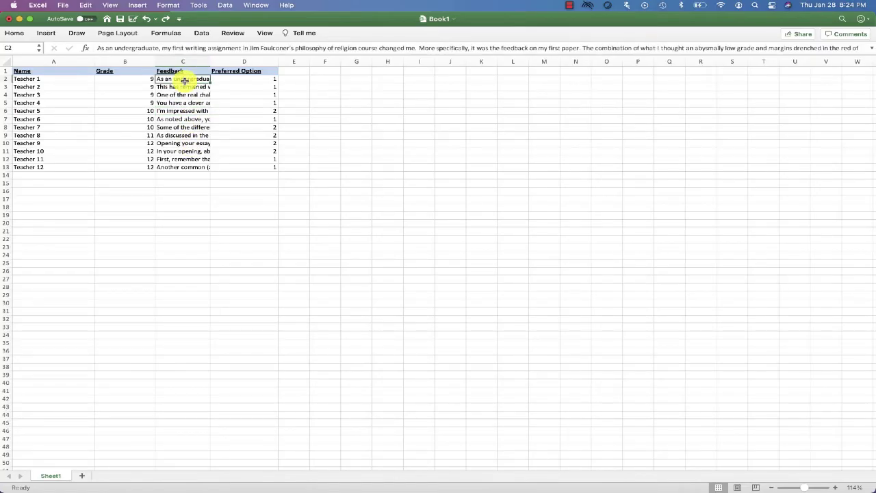
pyautogui.doubleClick(185, 81)
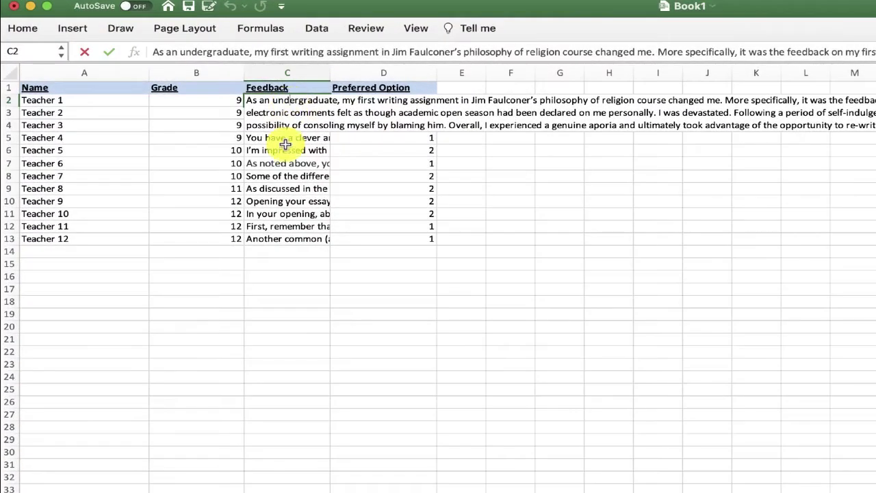
pyautogui.click(285, 150)
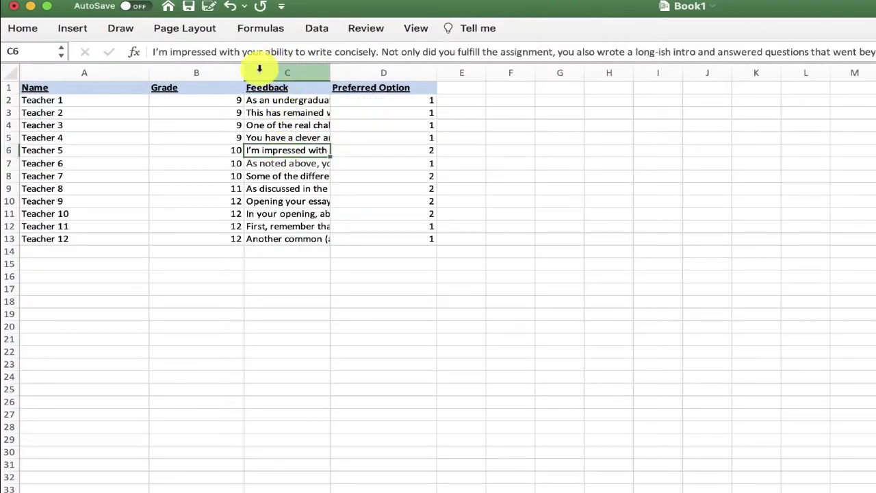
pyautogui.doubleClick(293, 100)
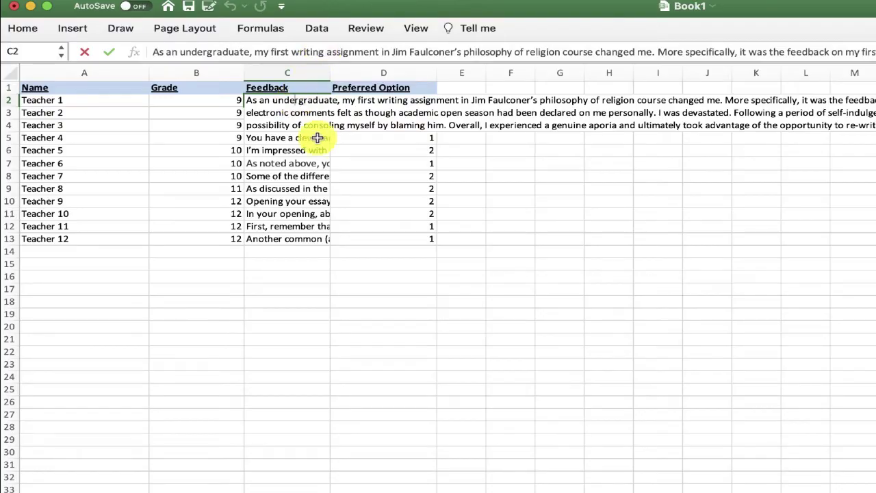
pyautogui.click(301, 162)
pyautogui.moveTo(330, 72); pyautogui.dragTo(780, 96)
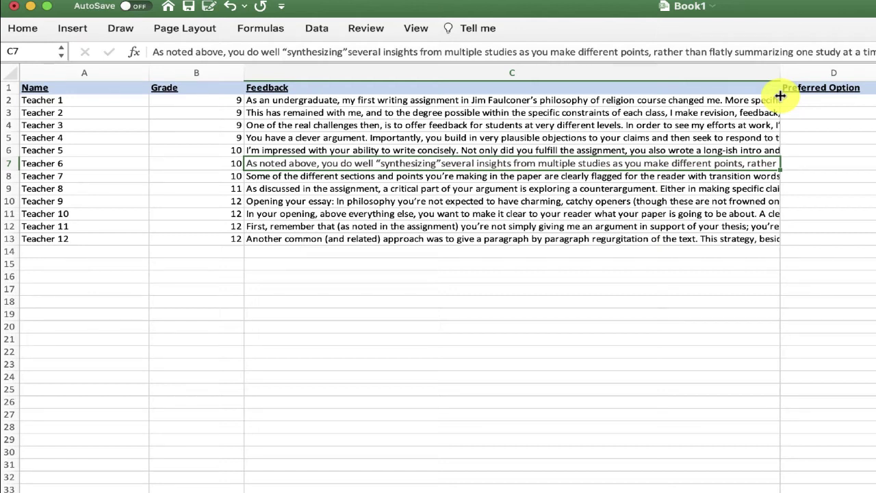
pyautogui.press('super+z')
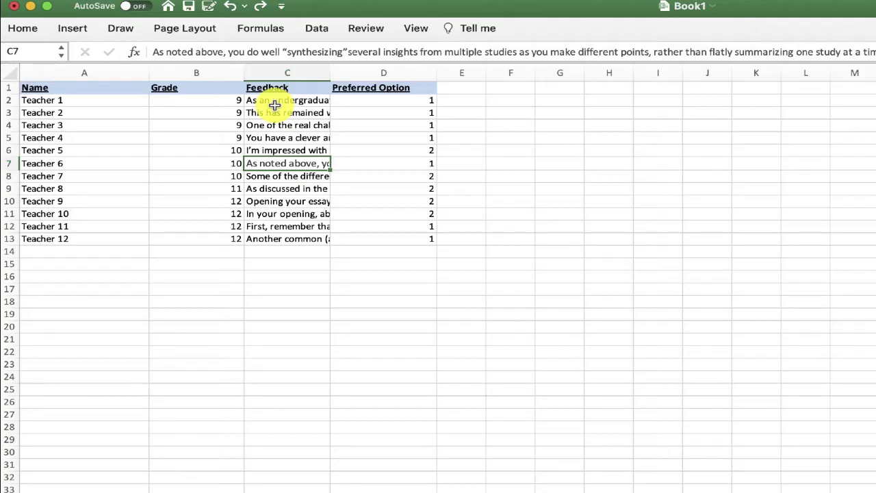
# Turn on Wrap text for cell C2 through Format Cells' Alignment settings
pyautogui.click(276, 101)
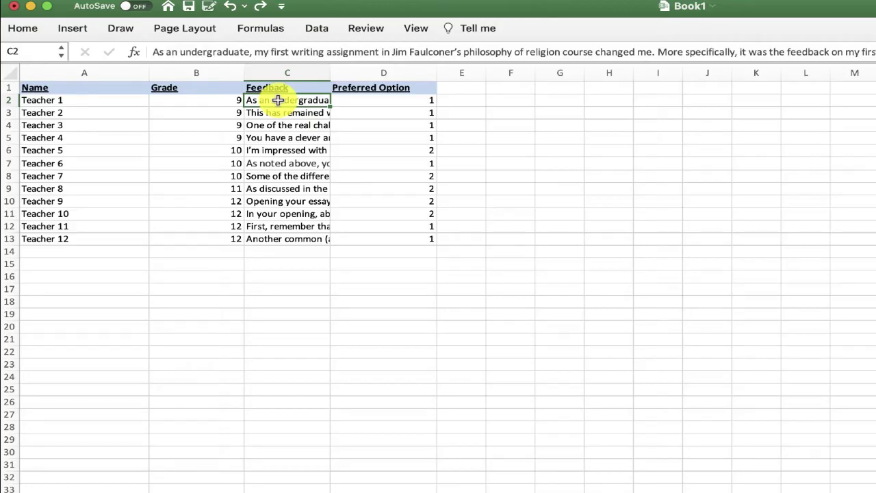
pyautogui.rightClick(278, 100)
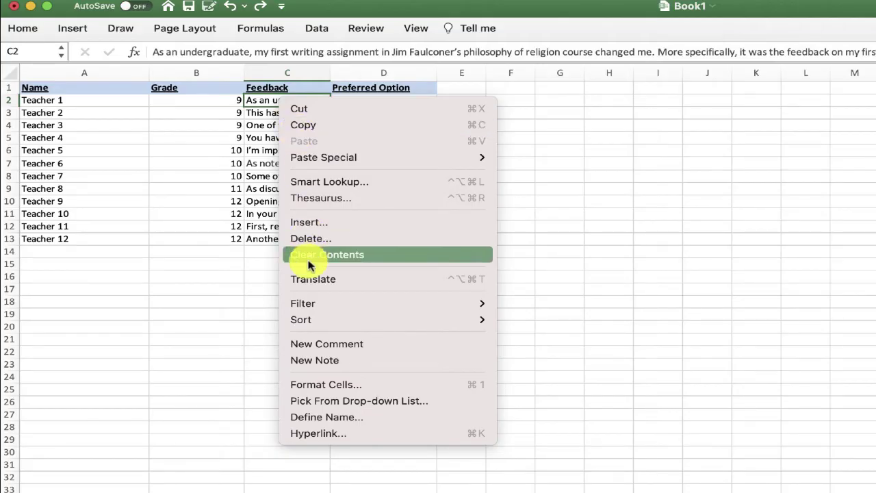
pyautogui.click(344, 388)
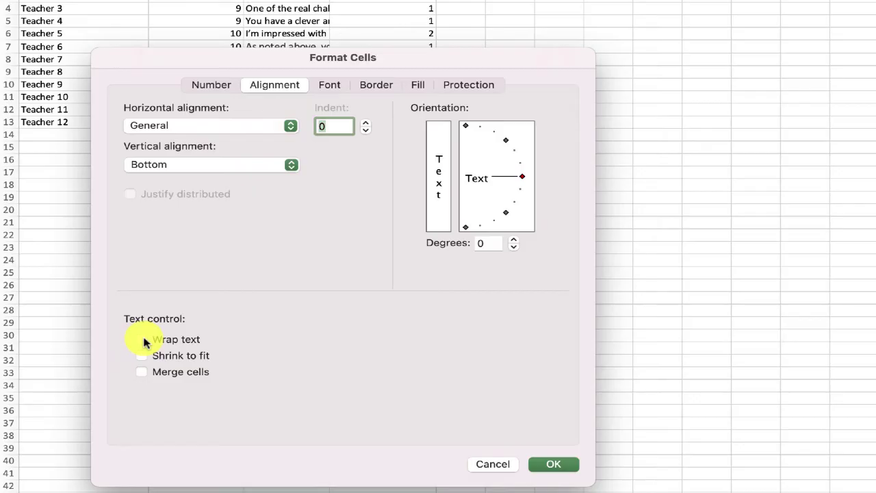
pyautogui.click(142, 339)
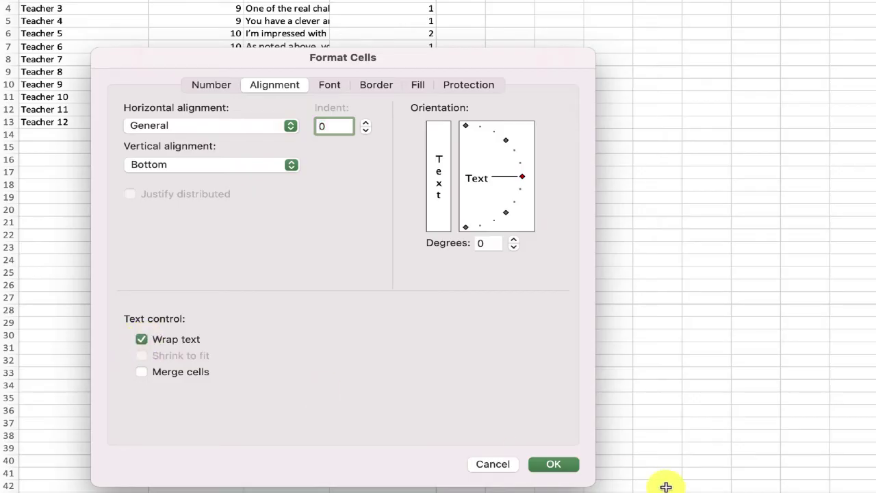
pyautogui.click(554, 464)
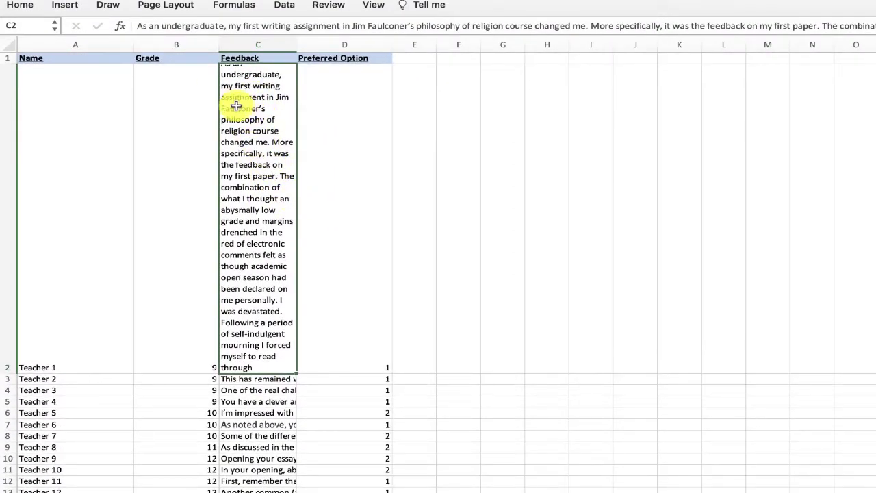
# Widen column C by dragging its right border, then select the feedback cells C3:C13
pyautogui.moveTo(297, 46); pyautogui.dragTo(507, 47)
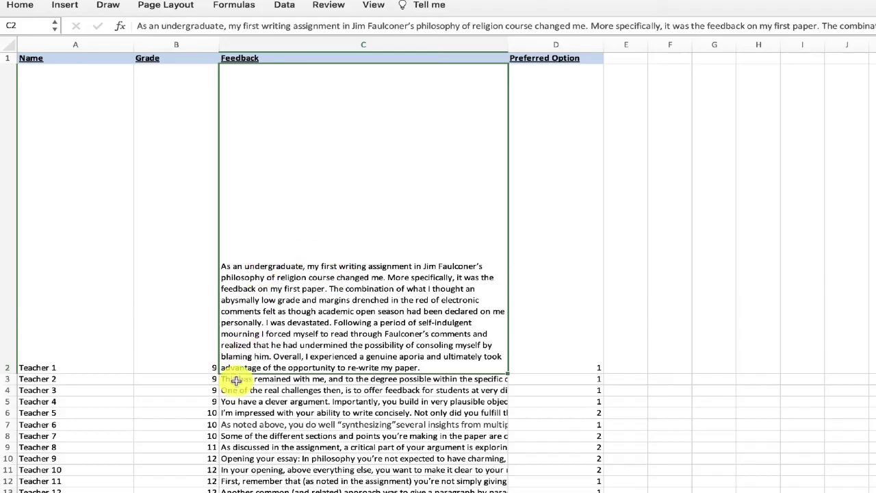
pyautogui.moveTo(237, 381); pyautogui.dragTo(246, 489)
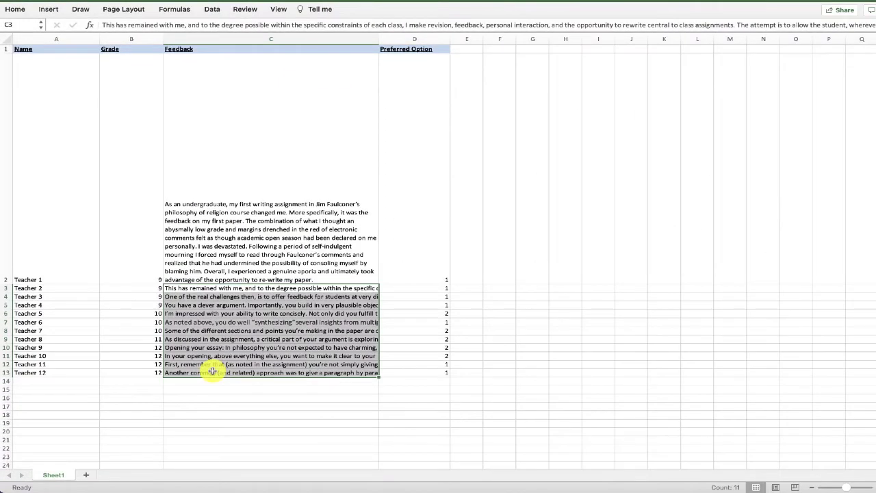
# Enable Wrap text for the selected cells C3:C13 in Format Cells
pyautogui.rightClick(222, 342)
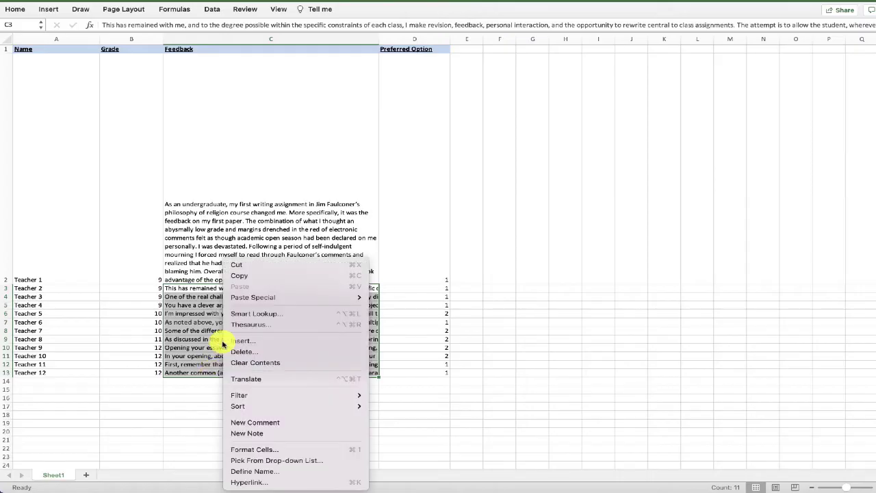
pyautogui.click(253, 449)
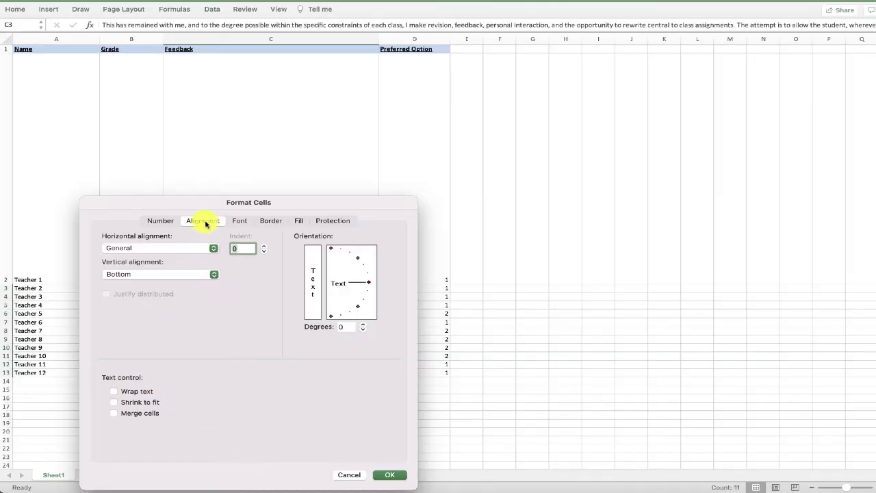
pyautogui.click(114, 391)
pyautogui.click(390, 475)
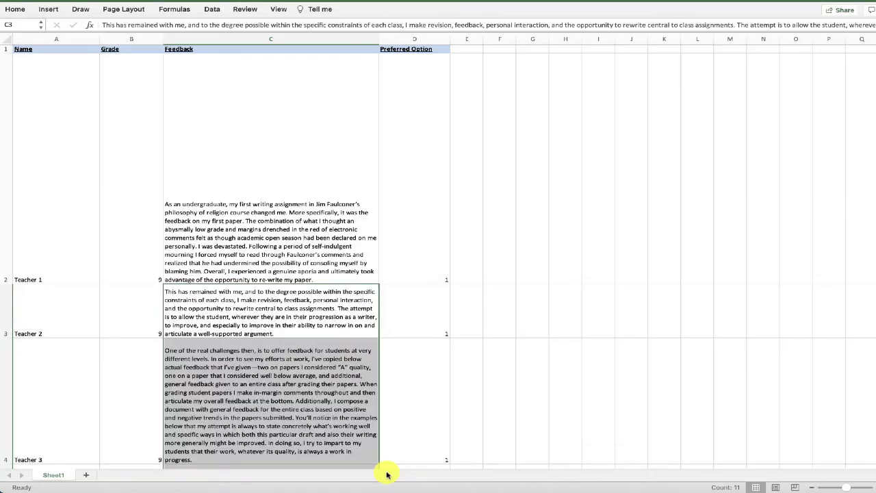
pyautogui.scroll(-3, 267, 322)
pyautogui.scroll(-3, 267, 322)
pyautogui.scroll(-3, 267, 322)
pyautogui.scroll(-3, 267, 321)
pyautogui.scroll(-2, 267, 322)
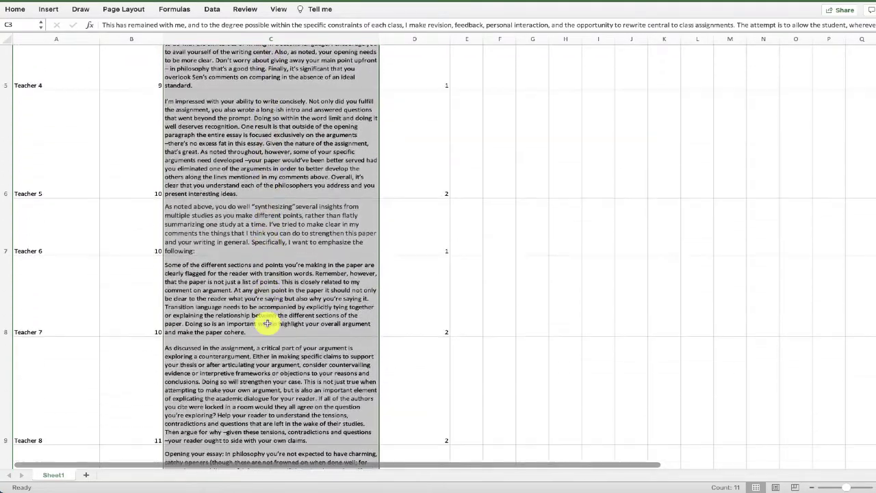
pyautogui.scroll(-3, 267, 324)
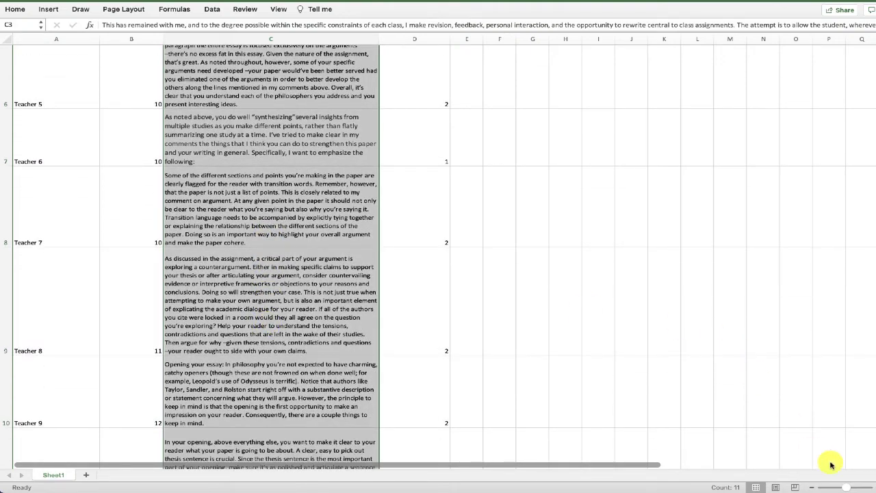
pyautogui.moveTo(846, 486); pyautogui.dragTo(841, 487)
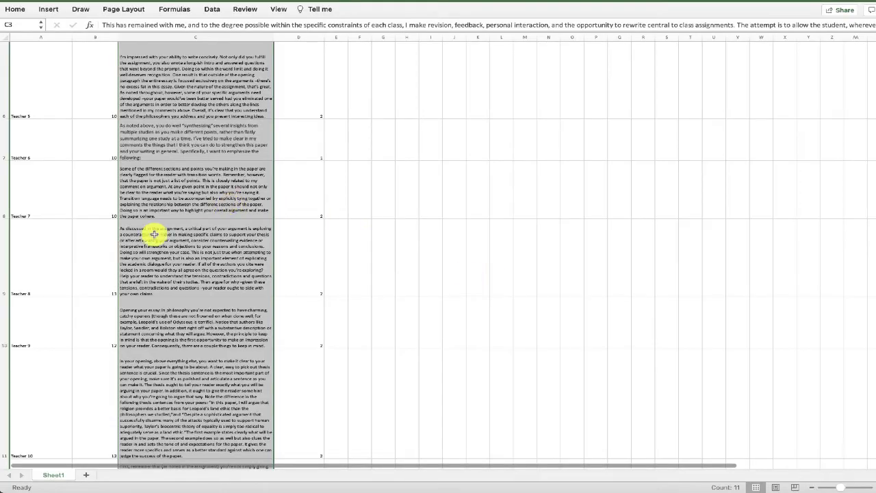
pyautogui.click(162, 249)
pyautogui.scroll(5, 162, 248)
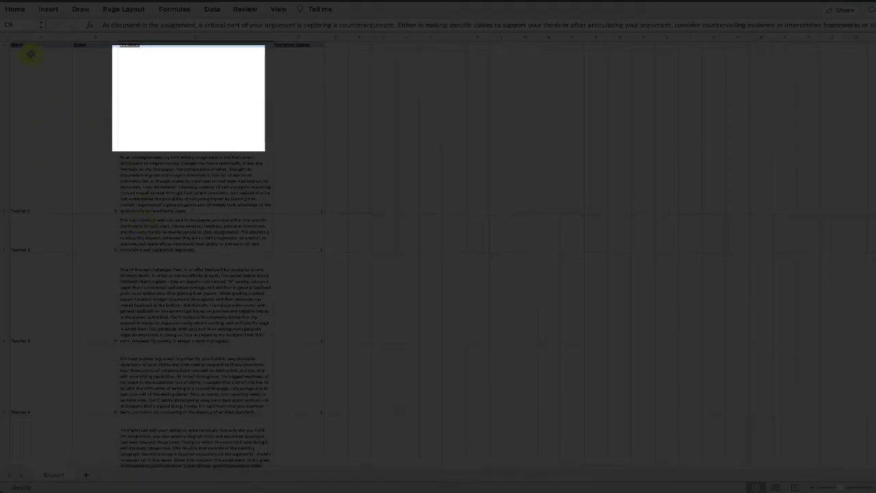
# Drag row 2's bottom border up to shorten it, and widen column C further
pyautogui.click(41, 217)
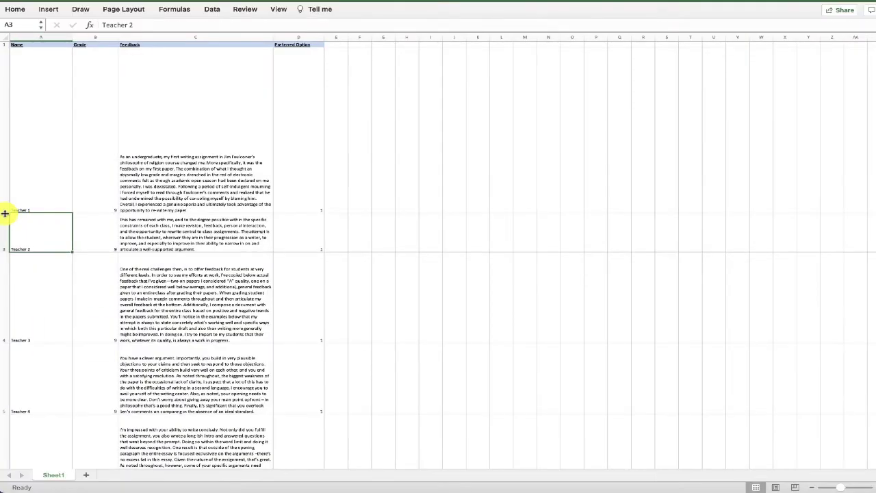
pyautogui.moveTo(5, 210); pyautogui.dragTo(12, 176)
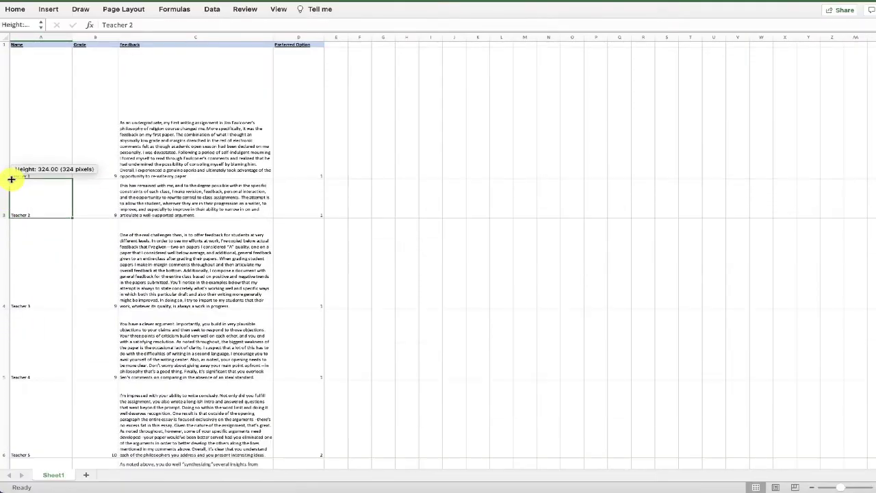
pyautogui.moveTo(8, 176); pyautogui.dragTo(8, 111)
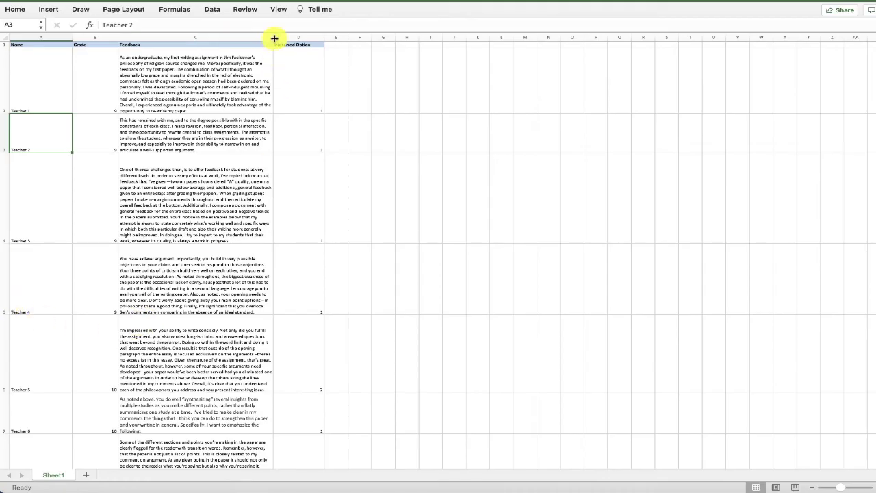
pyautogui.moveTo(273, 38); pyautogui.dragTo(310, 37)
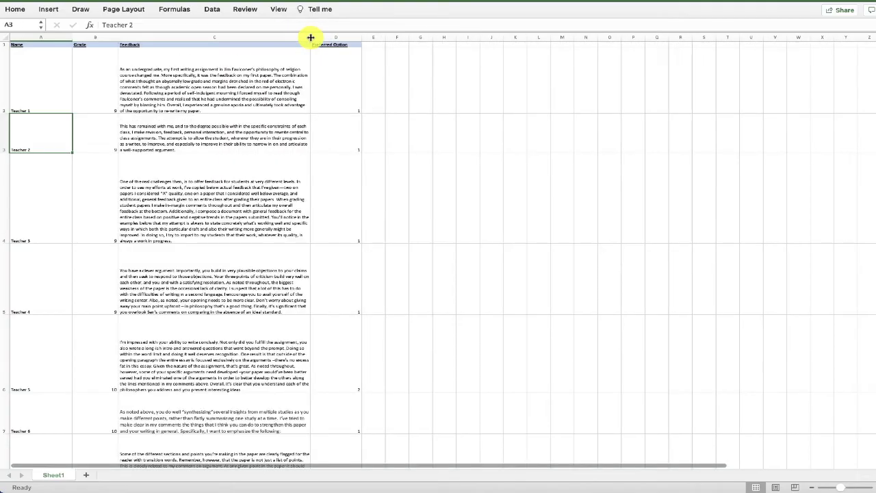